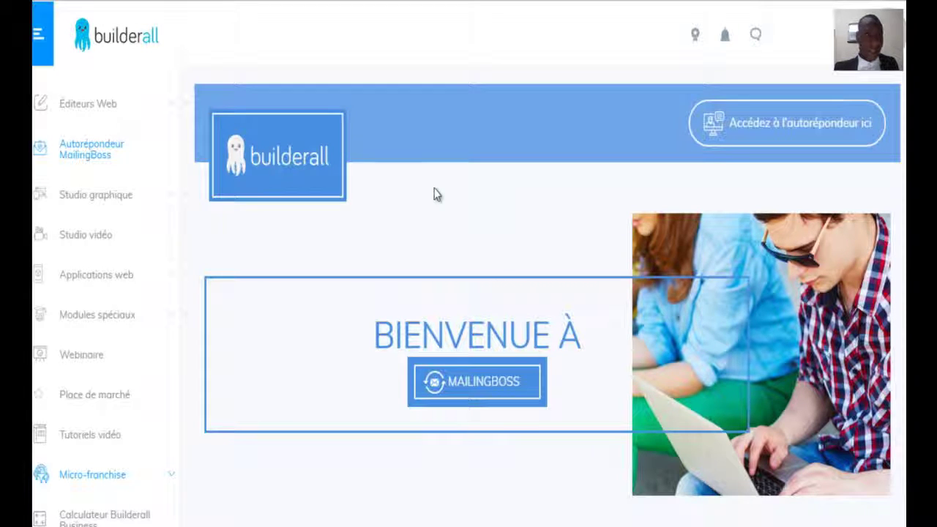
Open the test3 website from the existing Pixel Perfect sites for editing.
{"action": "left_click", "coordinate": [126, 110]}
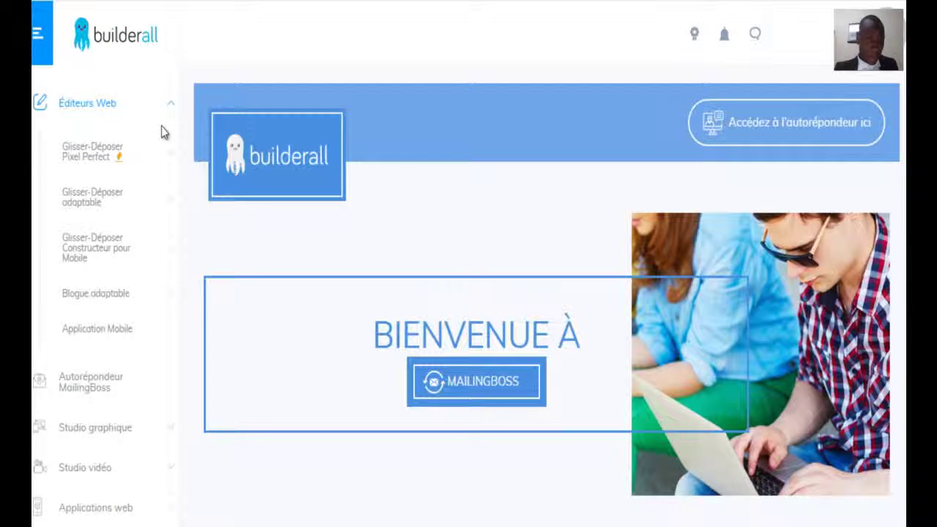
{"action": "left_click", "coordinate": [167, 161]}
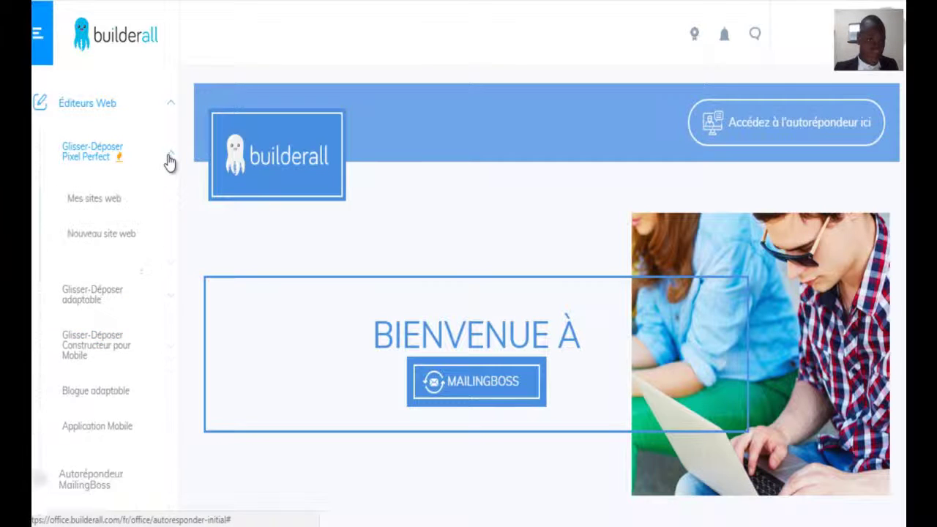
{"action": "left_click", "coordinate": [110, 209]}
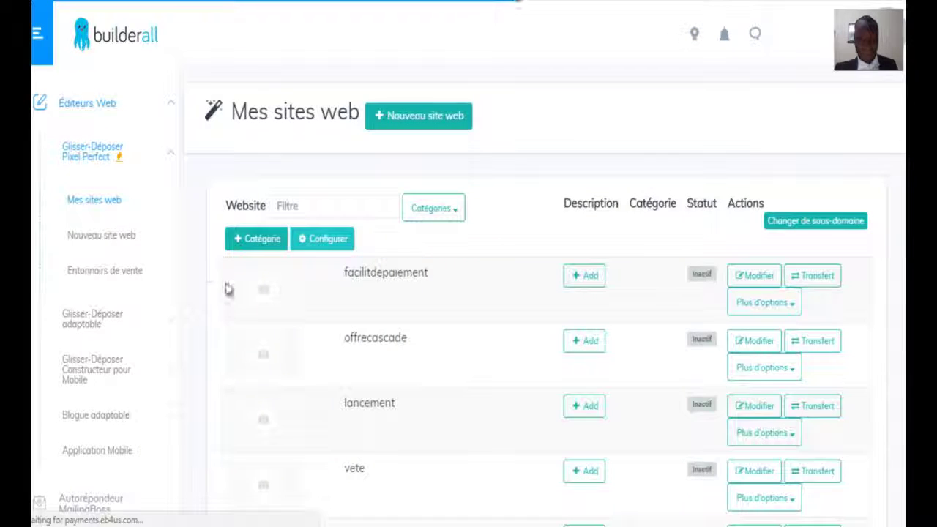
{"action": "scroll", "coordinate": [820, 217], "scroll_direction": "down", "scroll_amount": 1}
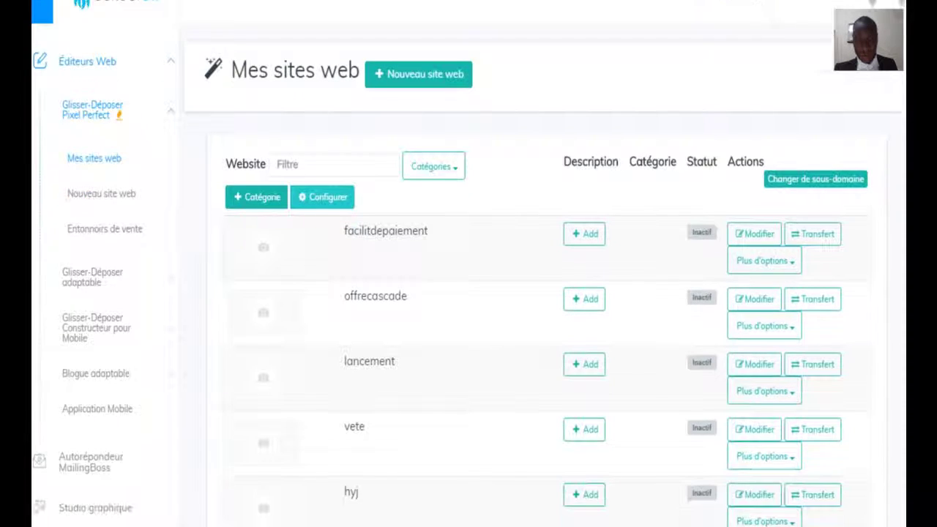
{"action": "scroll", "coordinate": [820, 218], "scroll_direction": "down", "scroll_amount": 6}
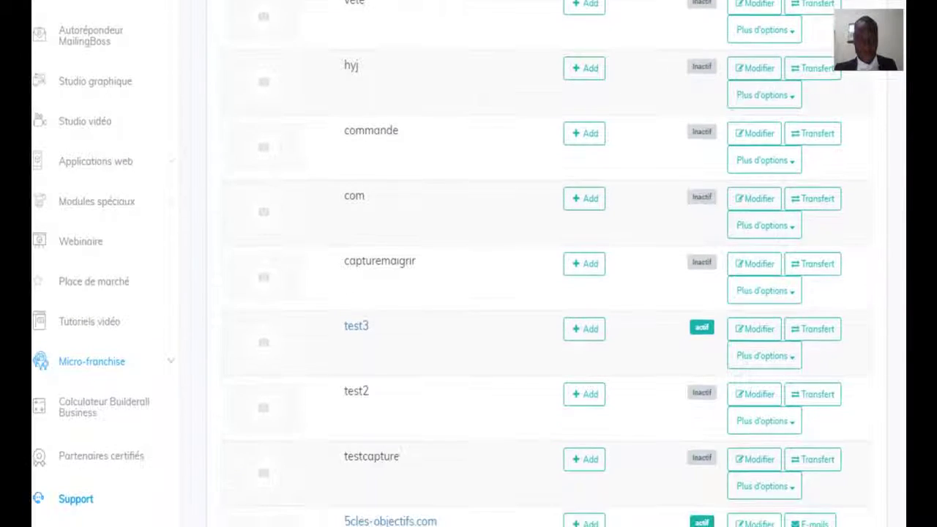
{"action": "scroll", "coordinate": [668, 291], "scroll_direction": "down", "scroll_amount": 1}
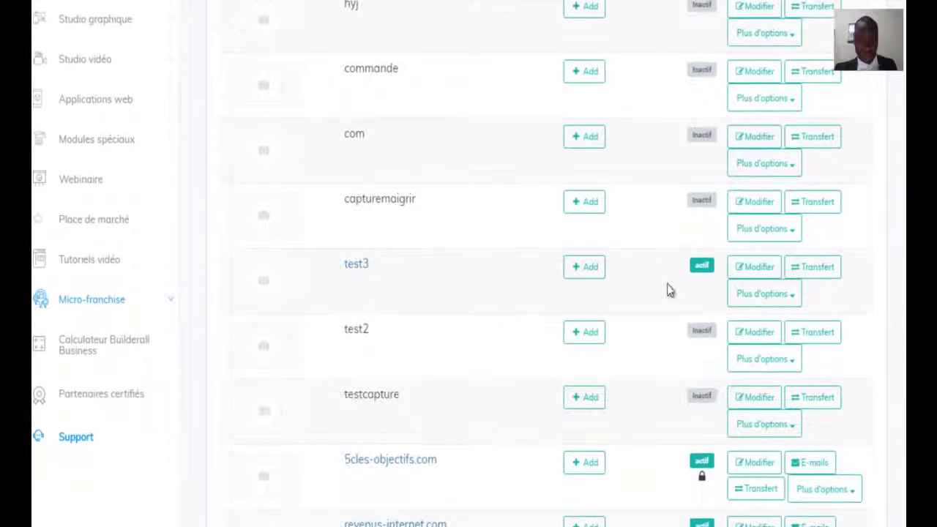
{"action": "left_click", "coordinate": [755, 268]}
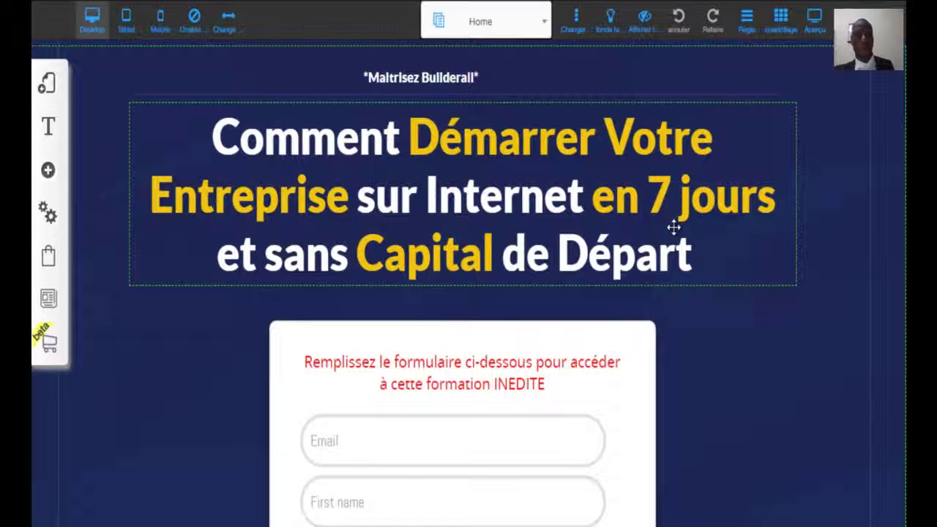
Review the capture page's headline, opt-in form and footer in the editor.
{"action": "scroll", "coordinate": [461, 288], "scroll_direction": "down", "scroll_amount": 2}
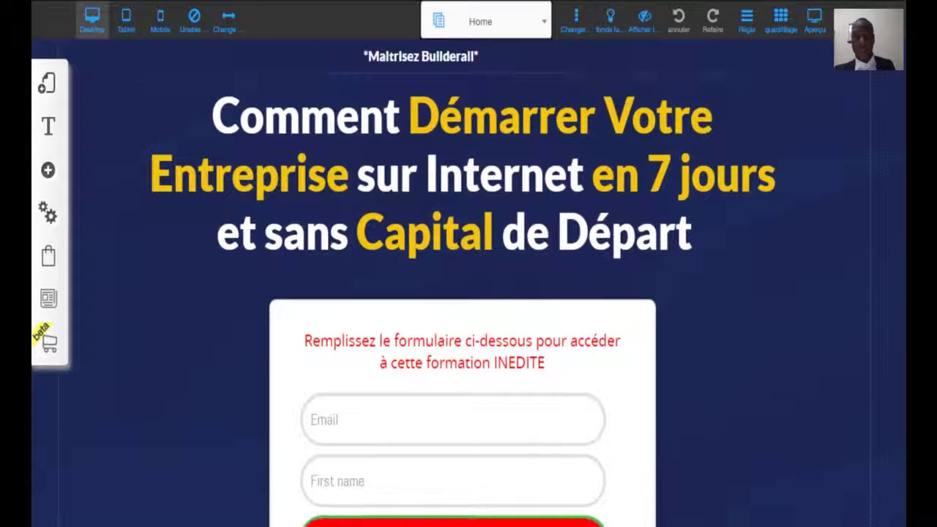
{"action": "scroll", "coordinate": [462, 289], "scroll_direction": "down", "scroll_amount": 5}
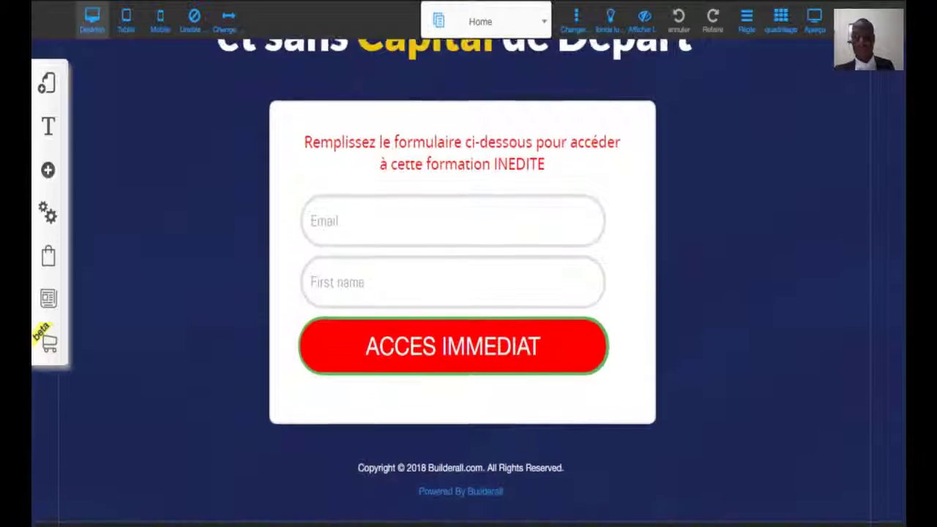
{"action": "scroll", "coordinate": [462, 289], "scroll_direction": "up", "scroll_amount": 3}
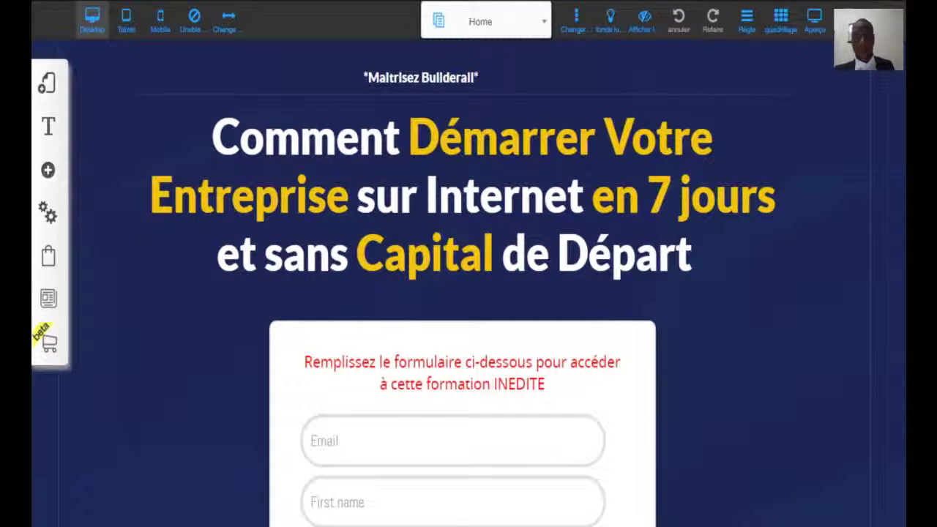
{"action": "scroll", "coordinate": [461, 289], "scroll_direction": "down", "scroll_amount": 3}
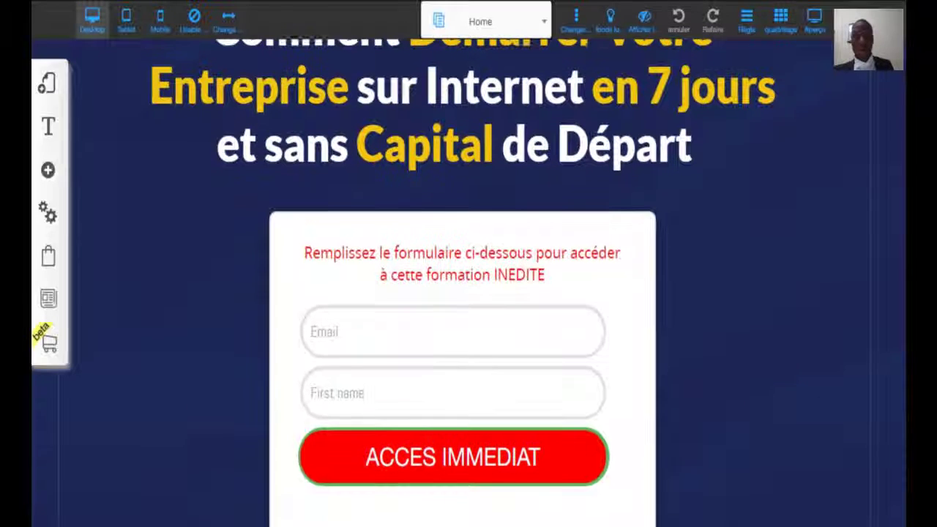
{"action": "scroll", "coordinate": [461, 288], "scroll_direction": "up", "scroll_amount": 1}
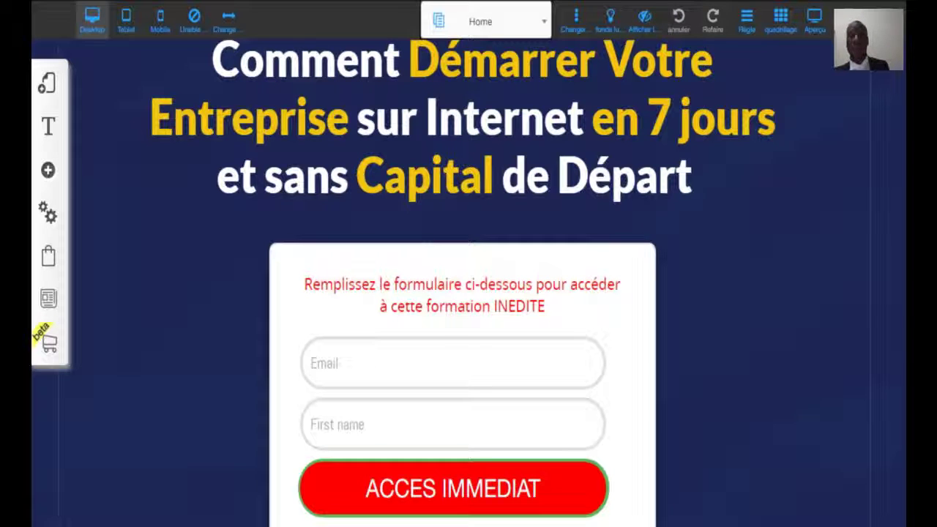
{"action": "scroll", "coordinate": [463, 282], "scroll_direction": "up", "scroll_amount": 1}
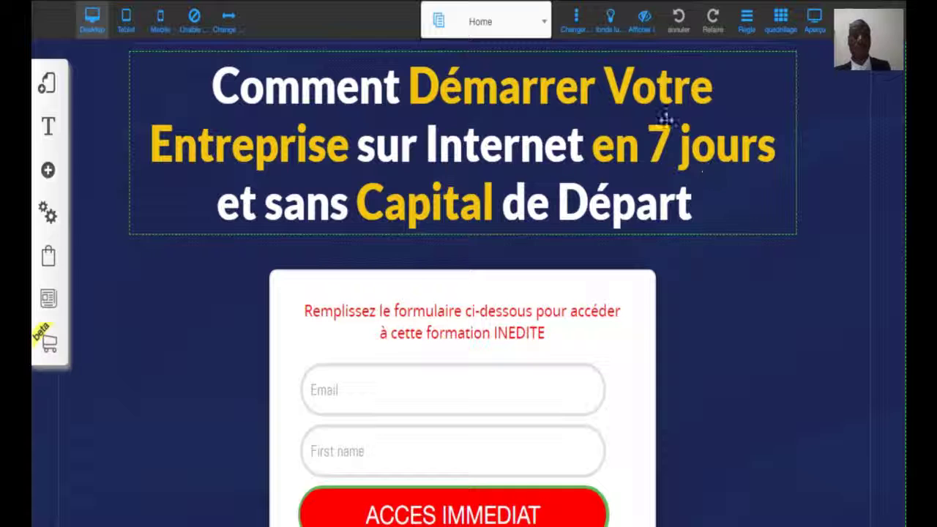
{"action": "scroll", "coordinate": [899, 285], "scroll_direction": "down", "scroll_amount": 2}
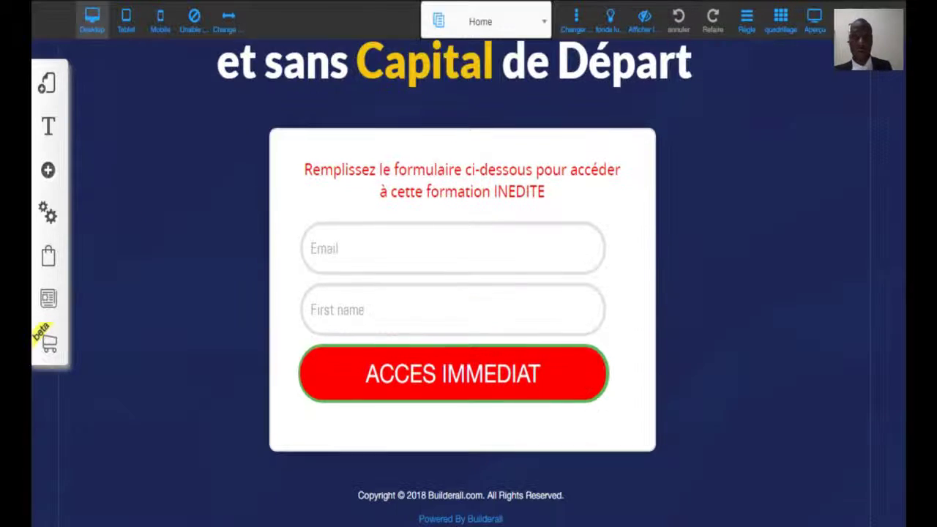
Connect the opt-in form to the MailingBoss list Formation Builderall and save the changes to the Home page.
{"action": "left_click", "coordinate": [512, 230]}
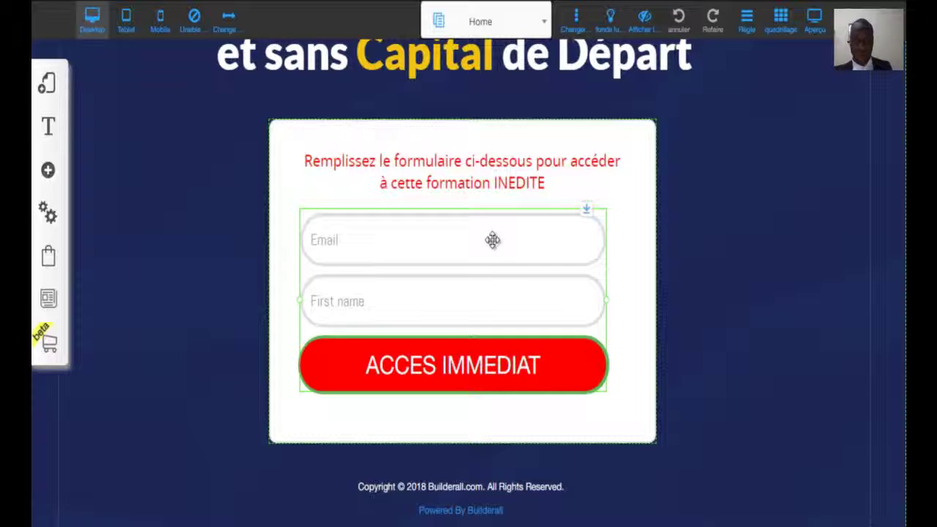
{"action": "left_click", "coordinate": [493, 240]}
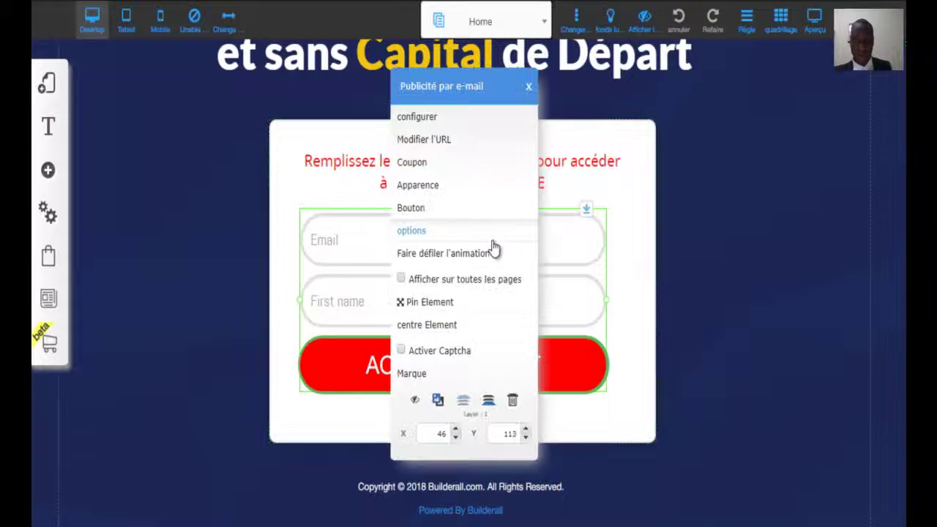
{"action": "left_click", "coordinate": [417, 120]}
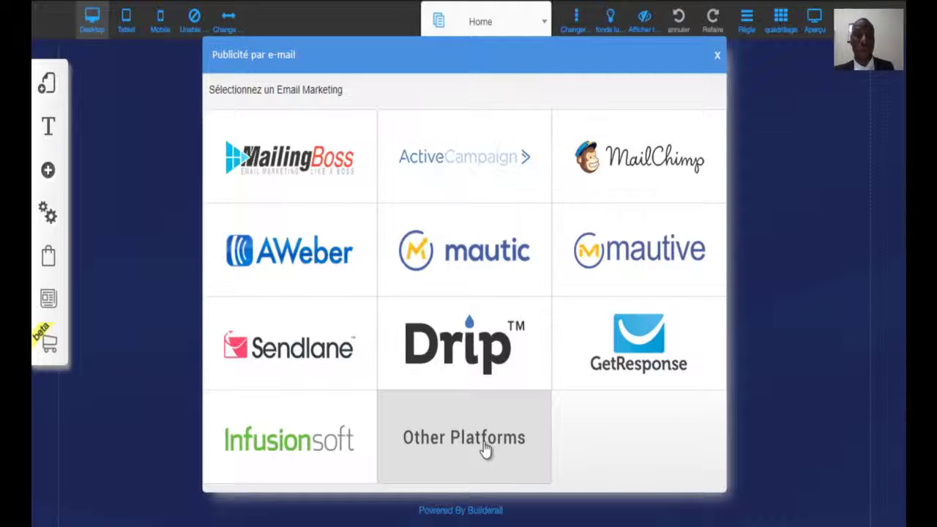
{"action": "left_click", "coordinate": [317, 167]}
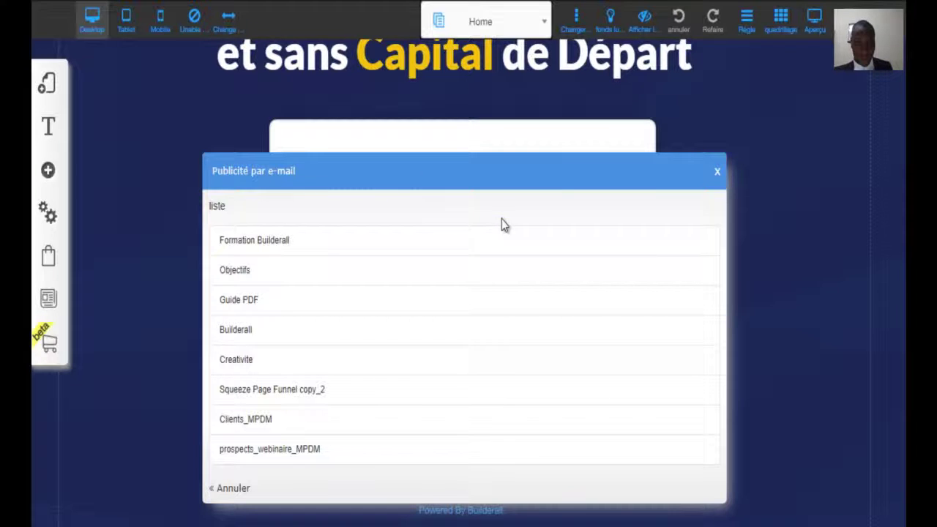
{"action": "left_click", "coordinate": [394, 242]}
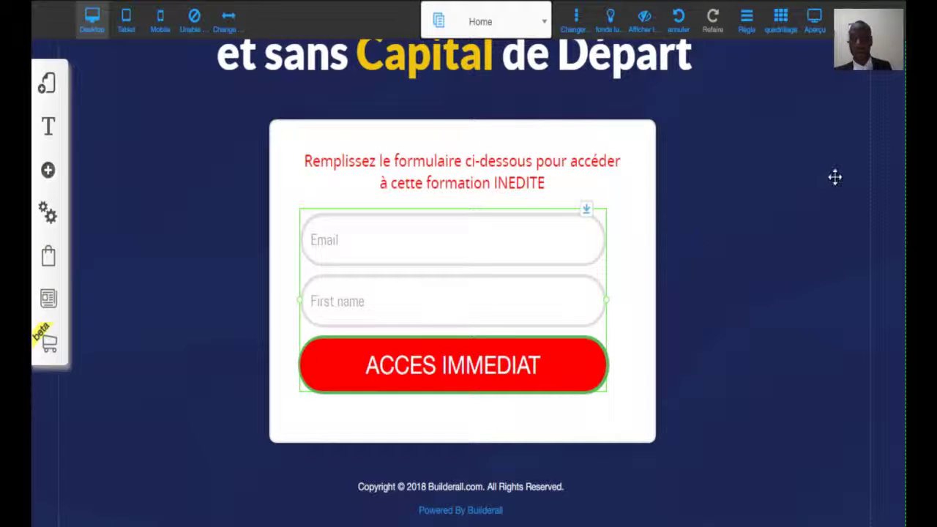
{"action": "left_click", "coordinate": [850, 20]}
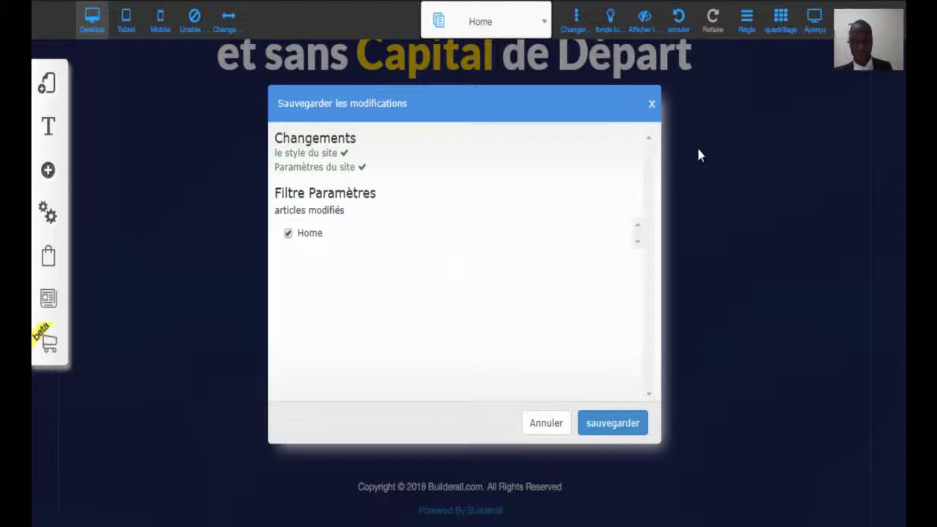
{"action": "left_click", "coordinate": [613, 432]}
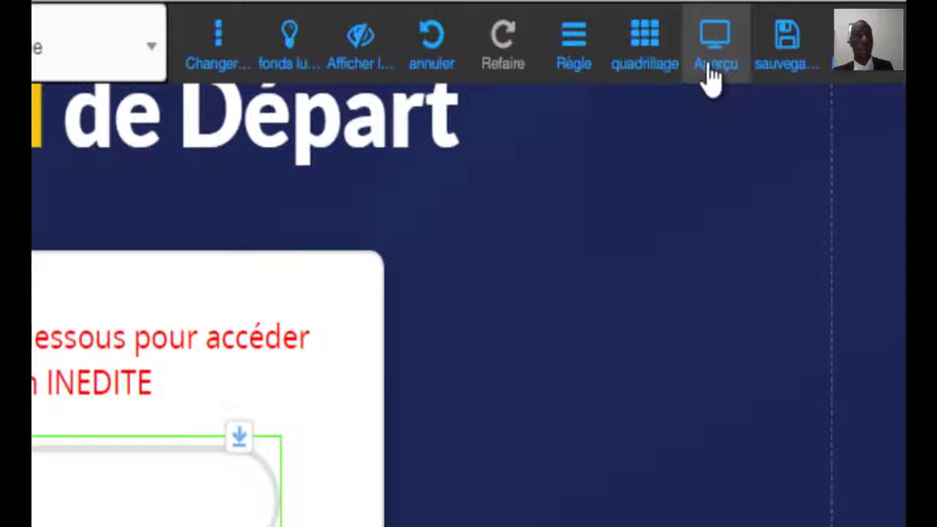
Preview the capture page and check its headline and opt-in form.
{"action": "left_click", "coordinate": [712, 73]}
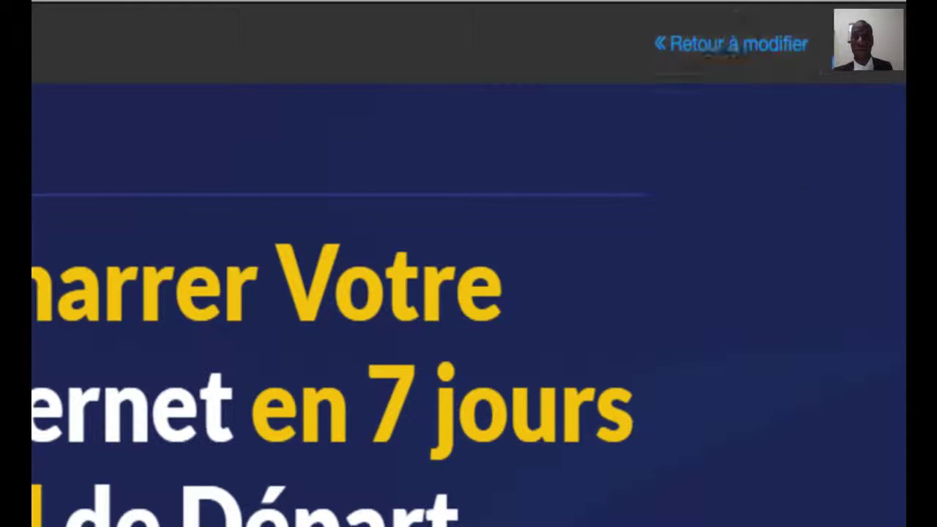
{"action": "scroll", "coordinate": [468, 293], "scroll_direction": "down", "scroll_amount": 5}
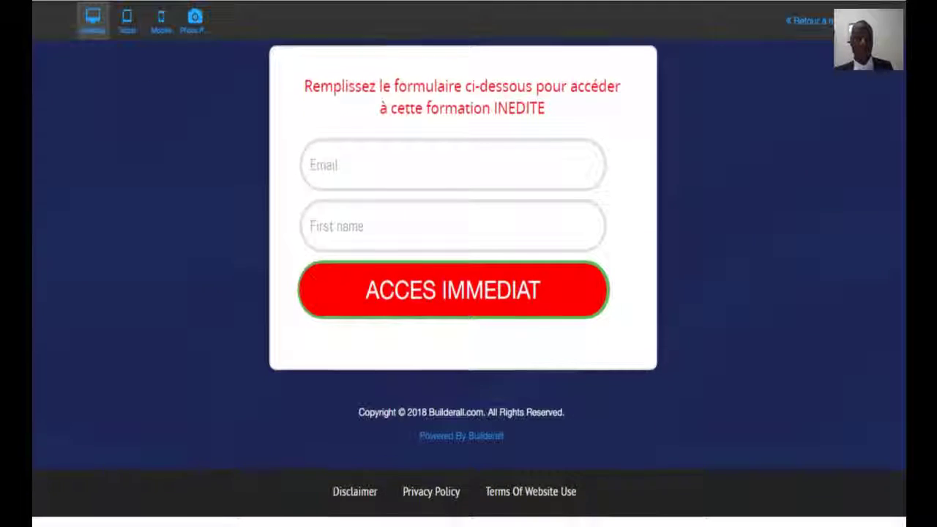
{"action": "scroll", "coordinate": [469, 293], "scroll_direction": "up", "scroll_amount": 4}
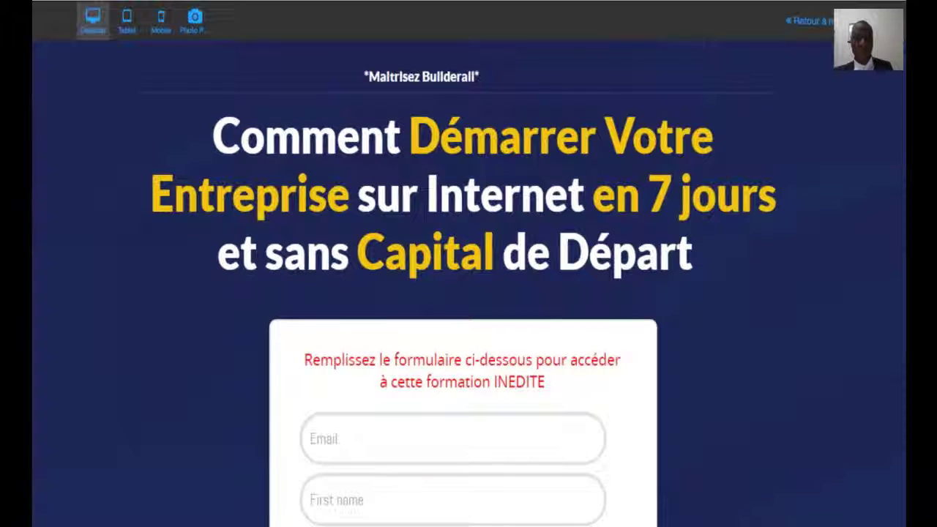
{"action": "scroll", "coordinate": [469, 293], "scroll_direction": "down", "scroll_amount": 2}
{"action": "scroll", "coordinate": [469, 293], "scroll_direction": "down", "scroll_amount": 1}
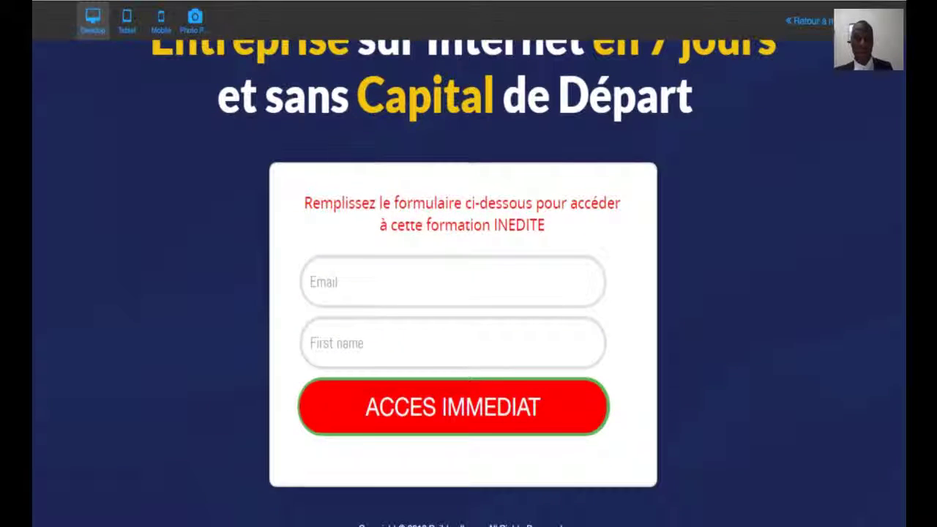
{"action": "scroll", "coordinate": [469, 293], "scroll_direction": "up", "scroll_amount": 1}
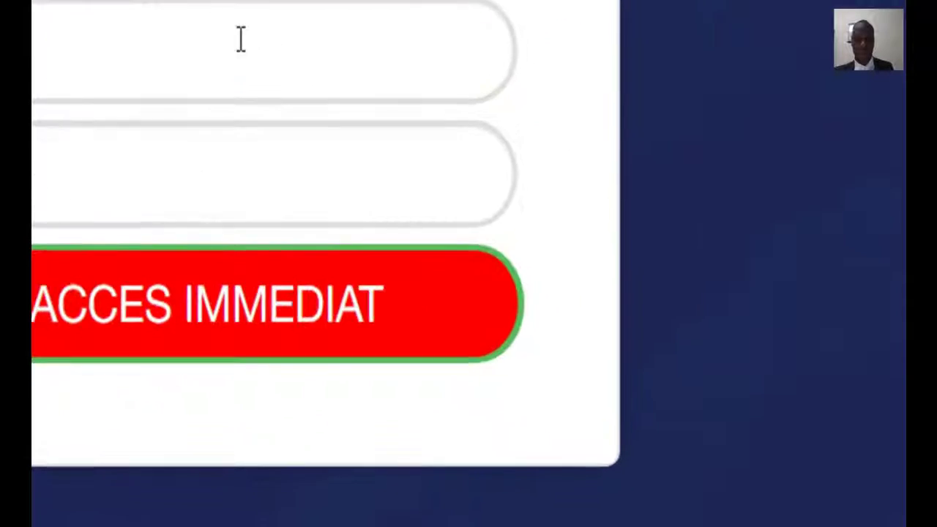
Submit the opt-in form with the subscriber's e-mail and first name, and open the confirmation message in Yahoo Mail.
{"action": "left_click", "coordinate": [406, 214]}
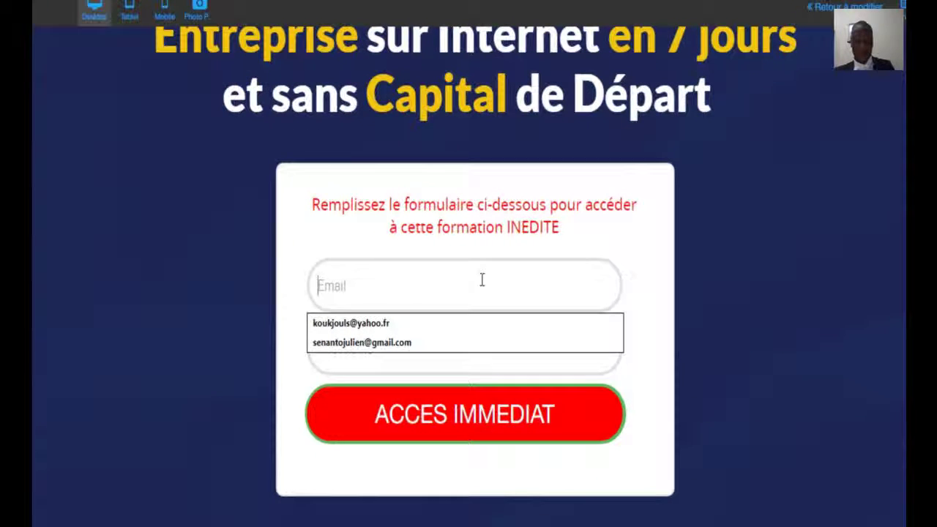
{"action": "left_click", "coordinate": [442, 324]}
{"action": "left_click", "coordinate": [431, 351]}
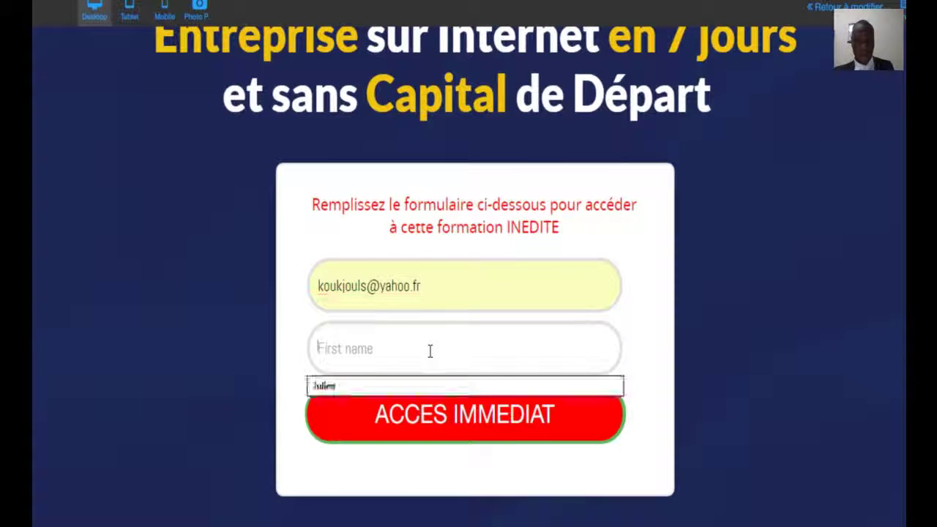
{"action": "left_click", "coordinate": [413, 387]}
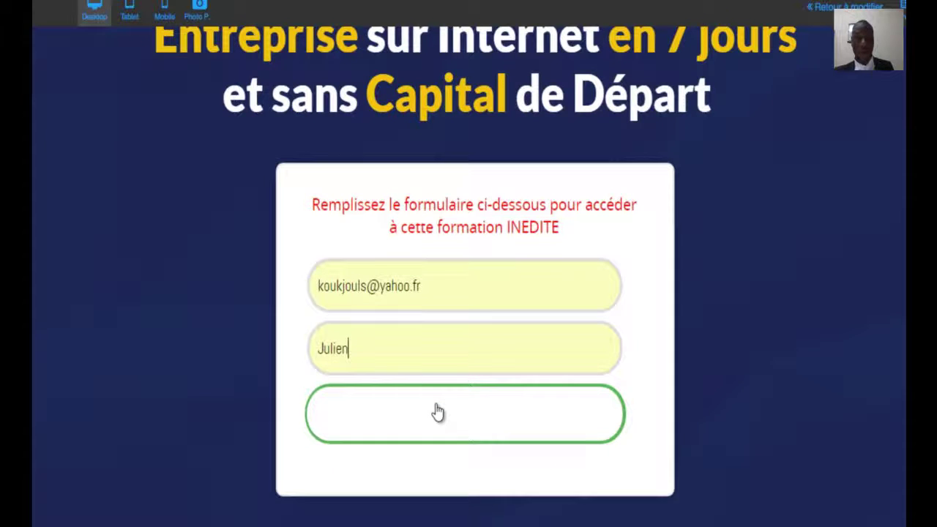
{"action": "left_click", "coordinate": [437, 412]}
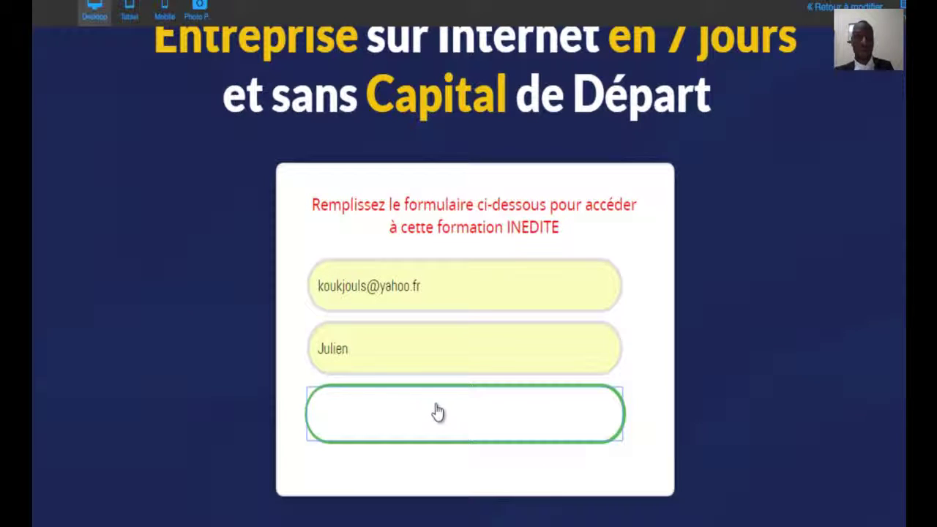
{"action": "left_click", "coordinate": [551, 424]}
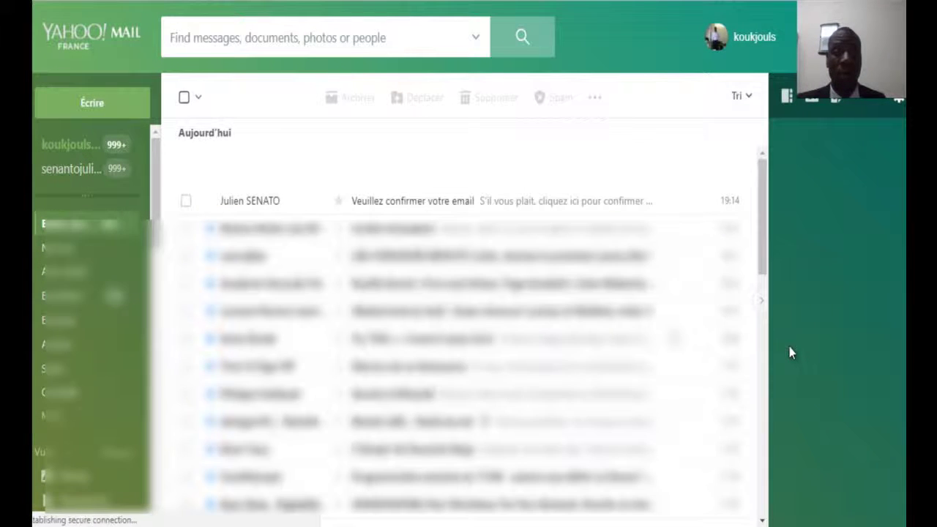
{"action": "left_click", "coordinate": [440, 209]}
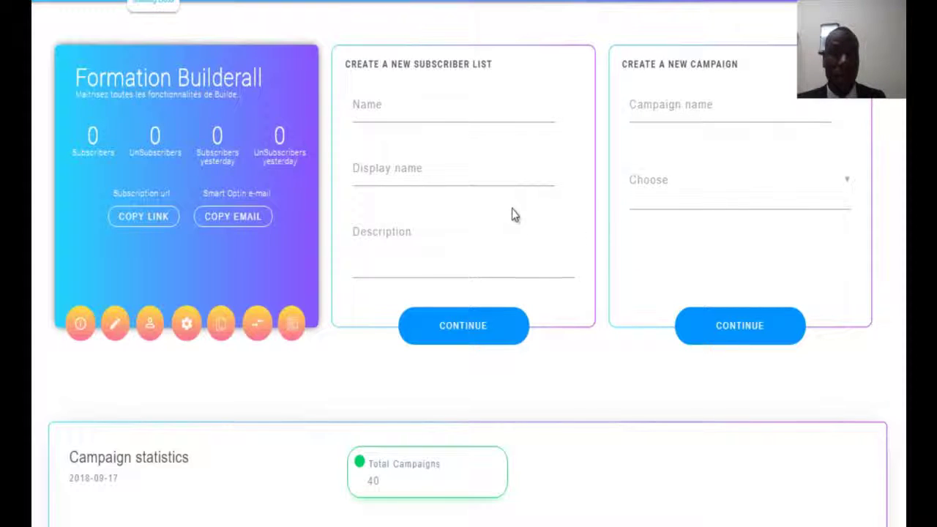
Look over the Formation Builderall list card and the campaign statistics on the MailingBoss dashboard.
{"action": "scroll", "coordinate": [468, 263], "scroll_direction": "up", "scroll_amount": 1}
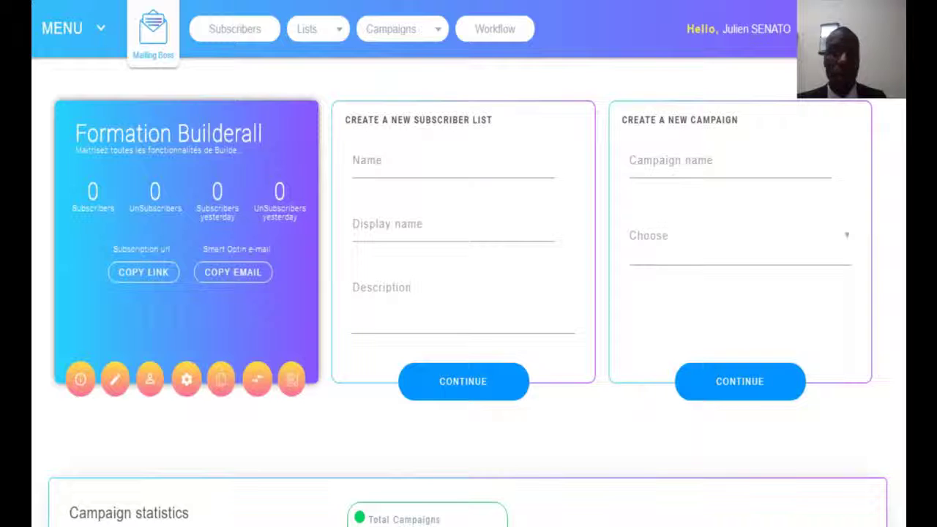
{"action": "scroll", "coordinate": [468, 293], "scroll_direction": "down", "scroll_amount": 4}
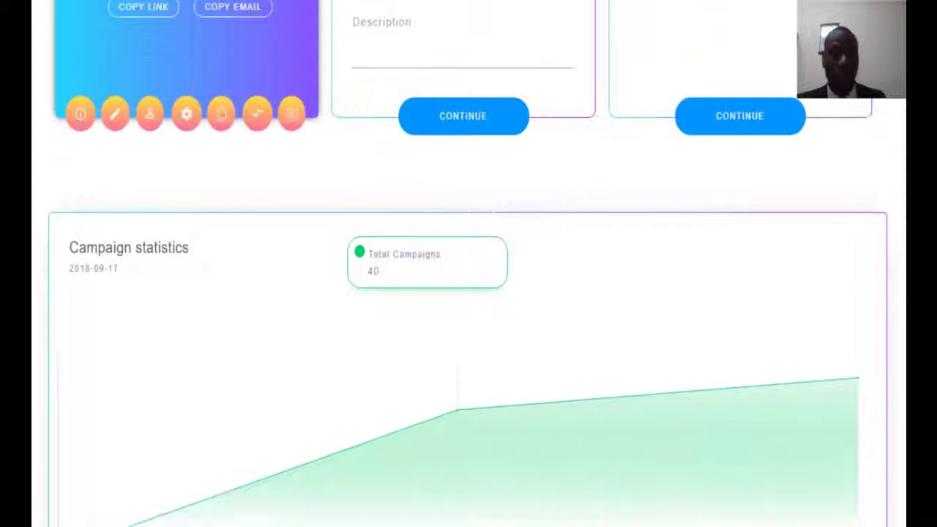
{"action": "scroll", "coordinate": [469, 264], "scroll_direction": "up", "scroll_amount": 2}
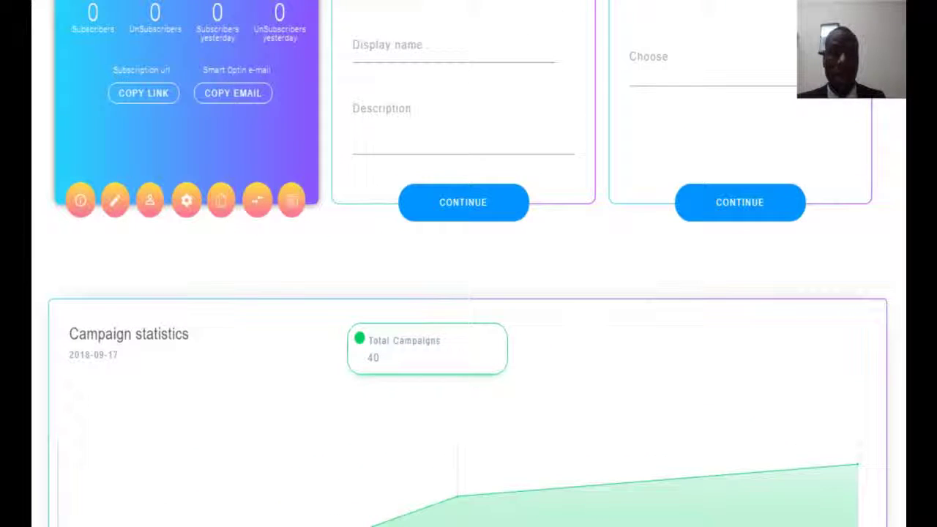